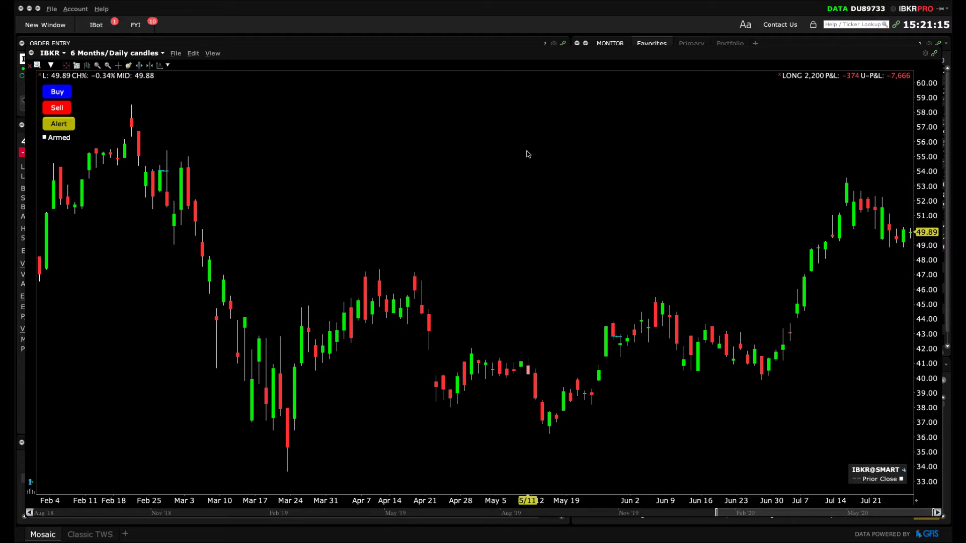
# Add a dashed horizontal trendline across the IBKR daily chart at the 48.74 price level
pyautogui.click(194, 55)
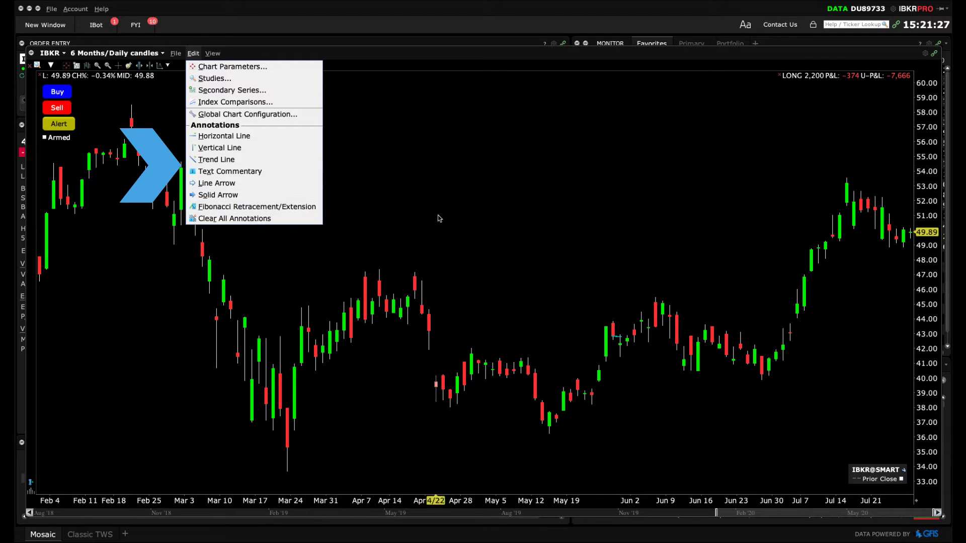
pyautogui.click(502, 209)
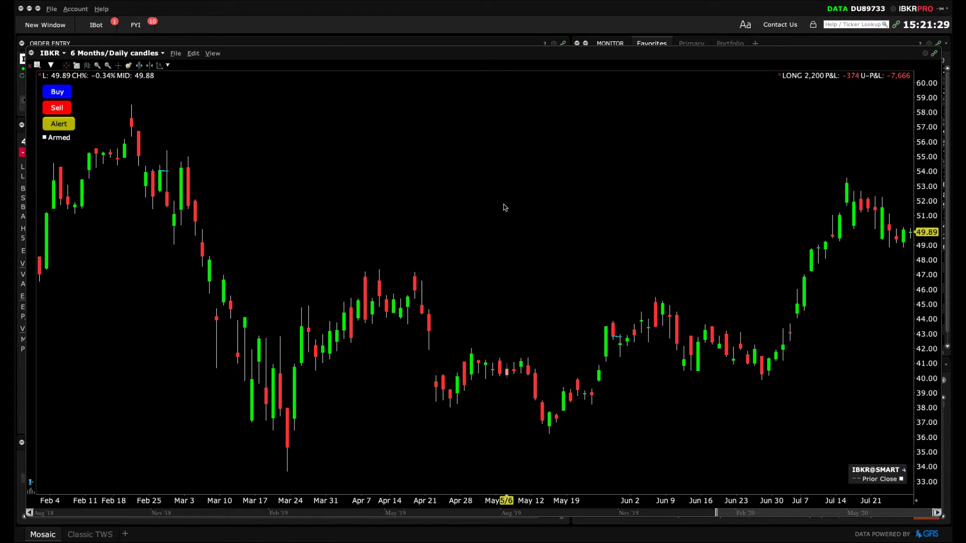
pyautogui.rightClick(504, 208)
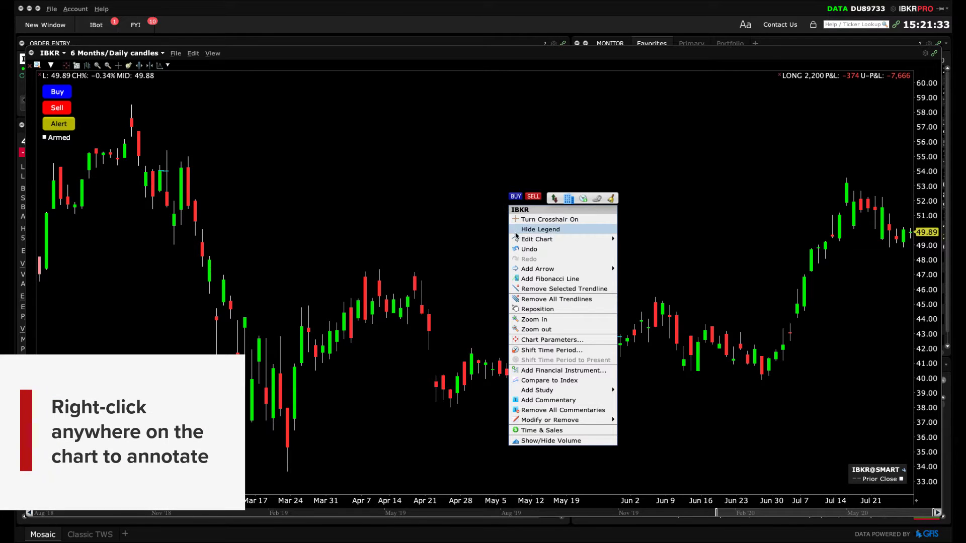
pyautogui.moveTo(528, 239)
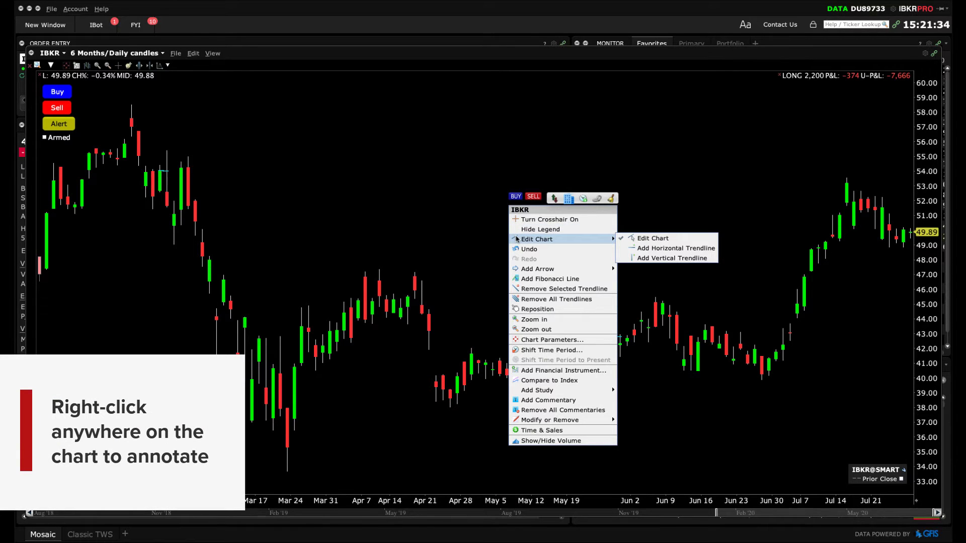
pyautogui.click(644, 249)
pyautogui.click(644, 249)
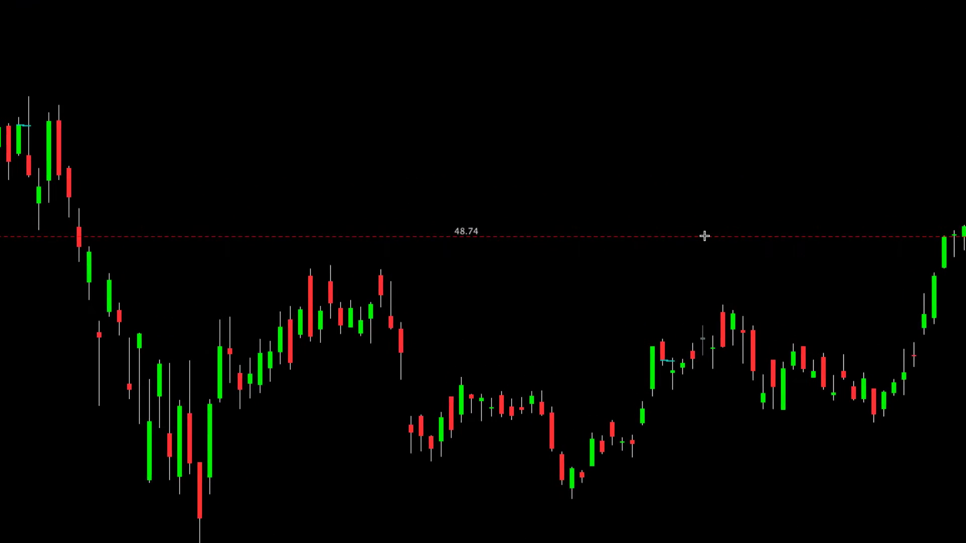
pyautogui.moveTo(577, 230); pyautogui.dragTo(484, 235)
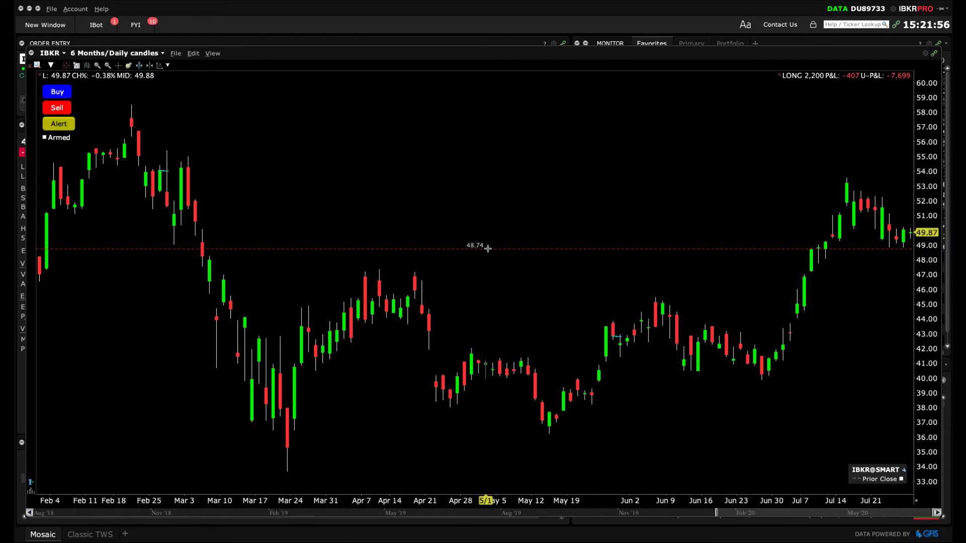
# Move the horizontal trendline up to 53.60 and 54.46, then back down to 48.77
pyautogui.moveTo(487, 249); pyautogui.dragTo(484, 176)
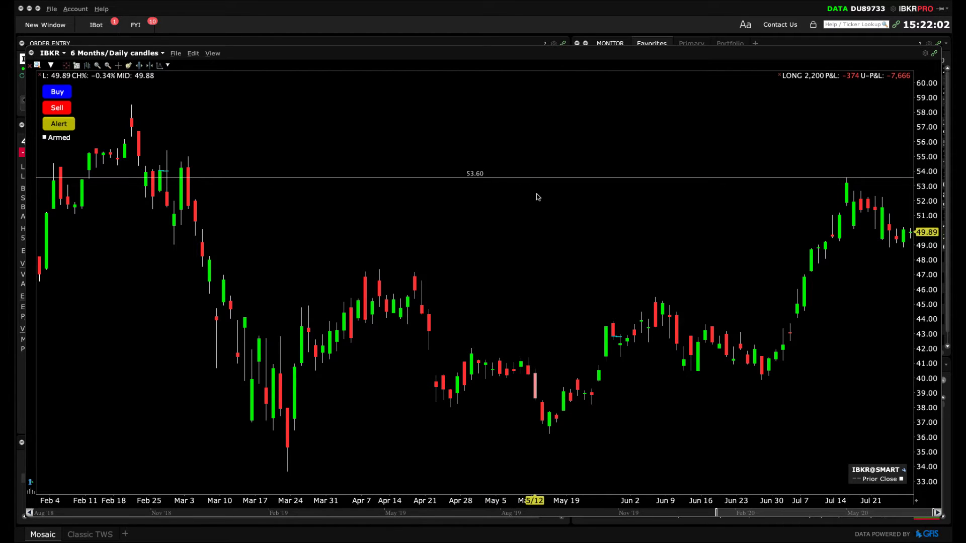
pyautogui.click(561, 178)
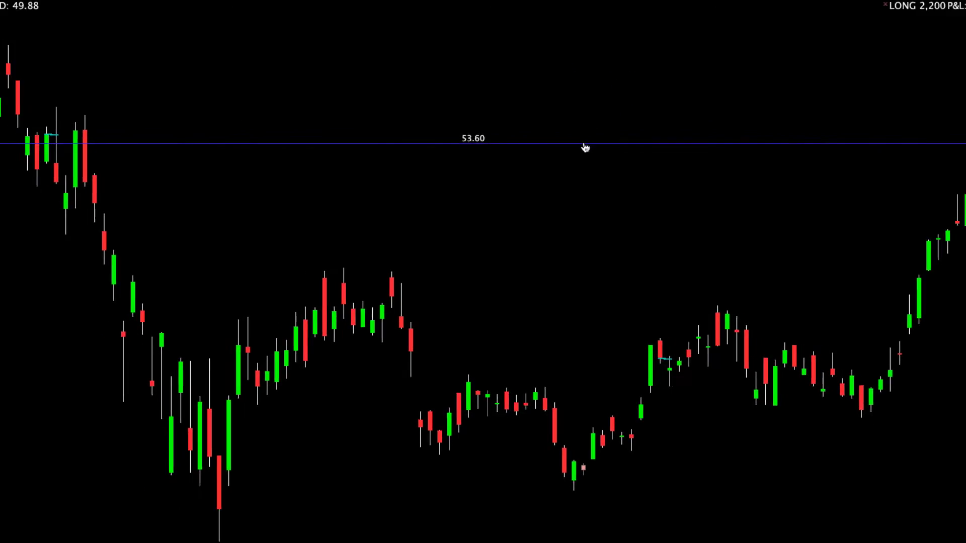
pyautogui.moveTo(584, 146); pyautogui.dragTo(584, 129)
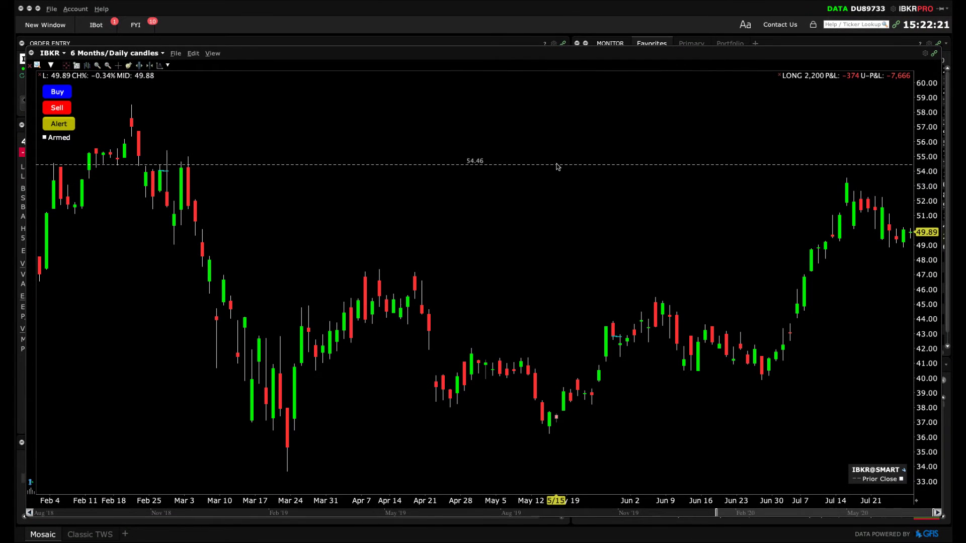
pyautogui.moveTo(557, 167); pyautogui.dragTo(561, 251)
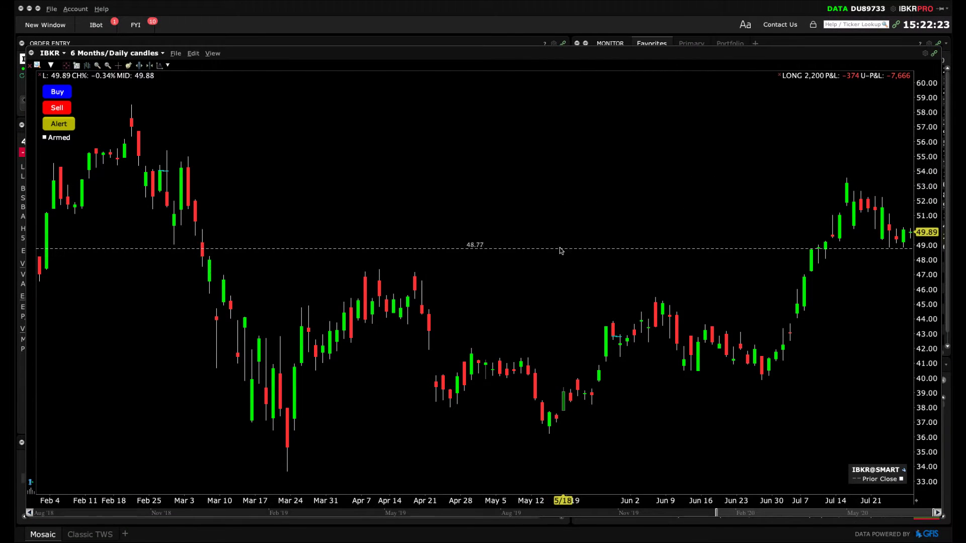
# Bring up the 48.77 trendline's options menu, then dismiss it to deselect the line
pyautogui.rightClick(560, 251)
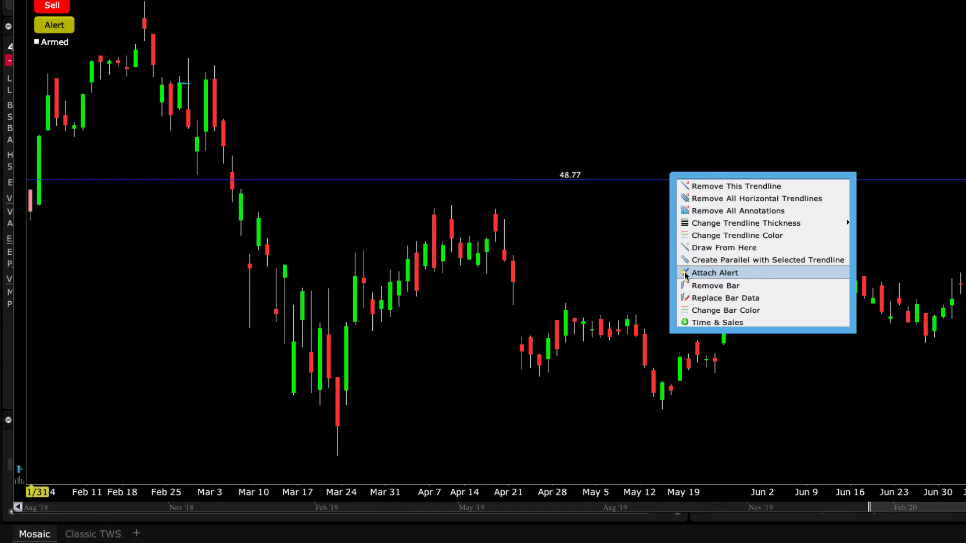
pyautogui.click(684, 174)
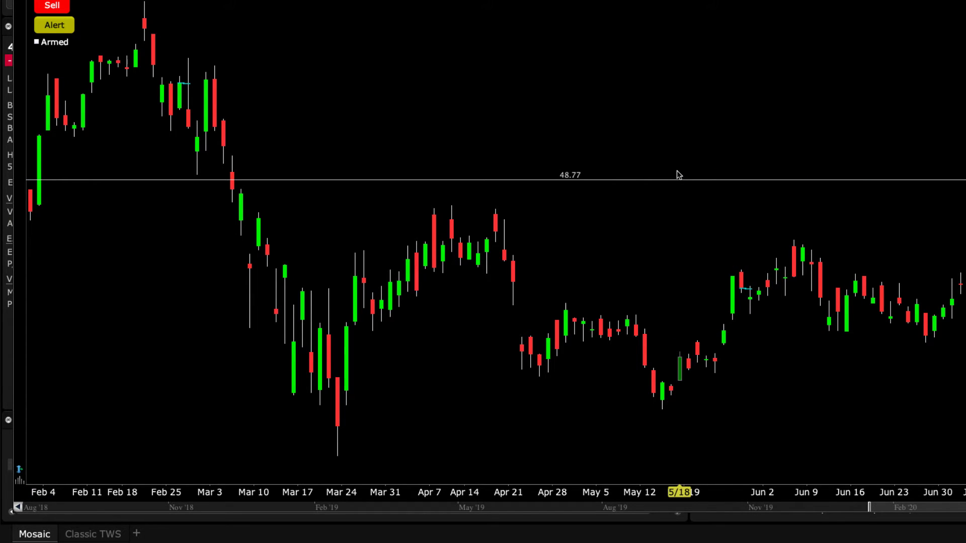
# Add a second horizontal trendline at 53.66 above the 48.77 line
pyautogui.rightClick(678, 175)
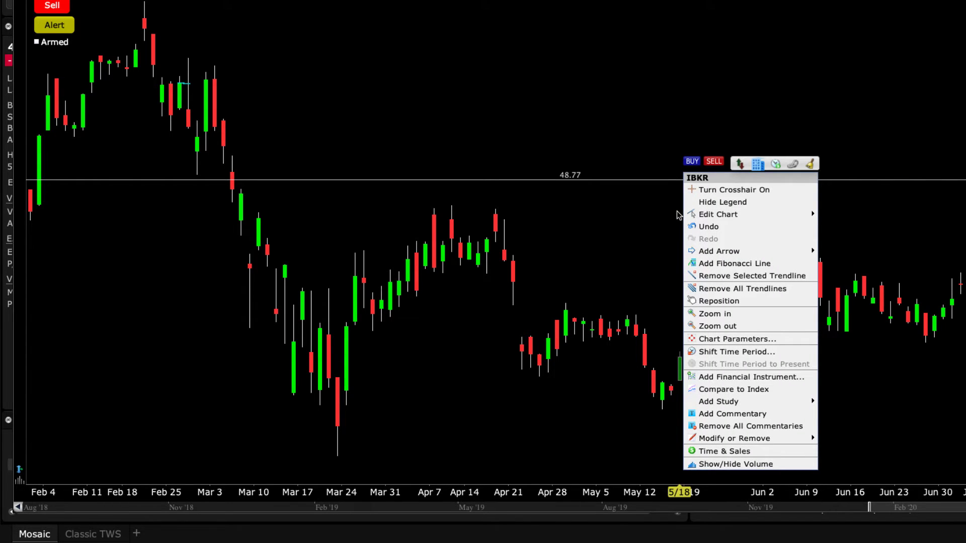
pyautogui.moveTo(700, 215)
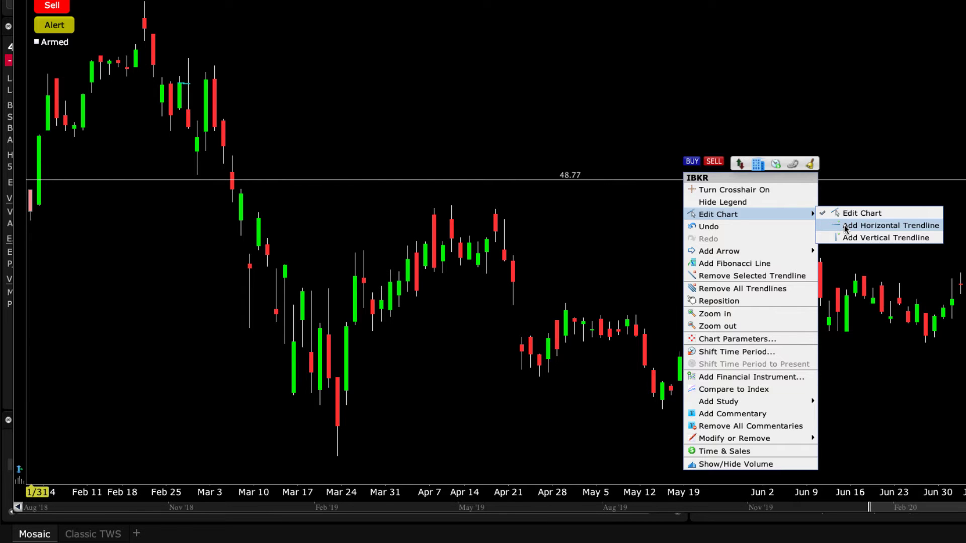
pyautogui.click(846, 227)
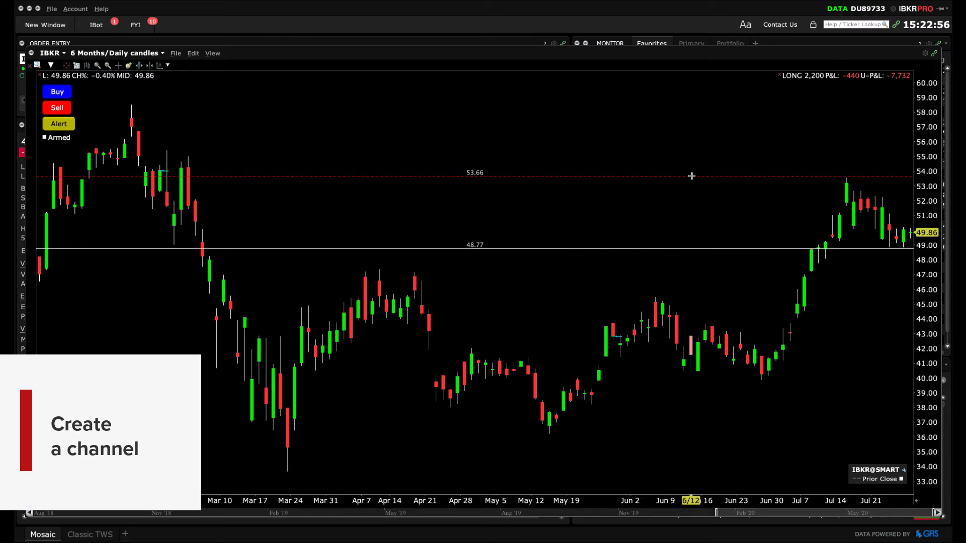
pyautogui.click(691, 177)
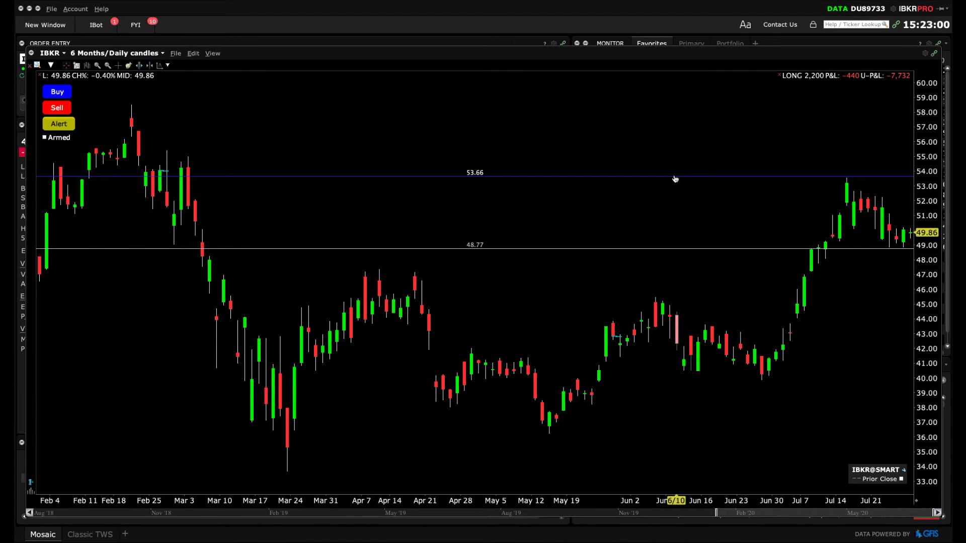
# Remove all annotations, confirming deletion of the 53.66 and 48.77 trendlines
pyautogui.rightClick(675, 179)
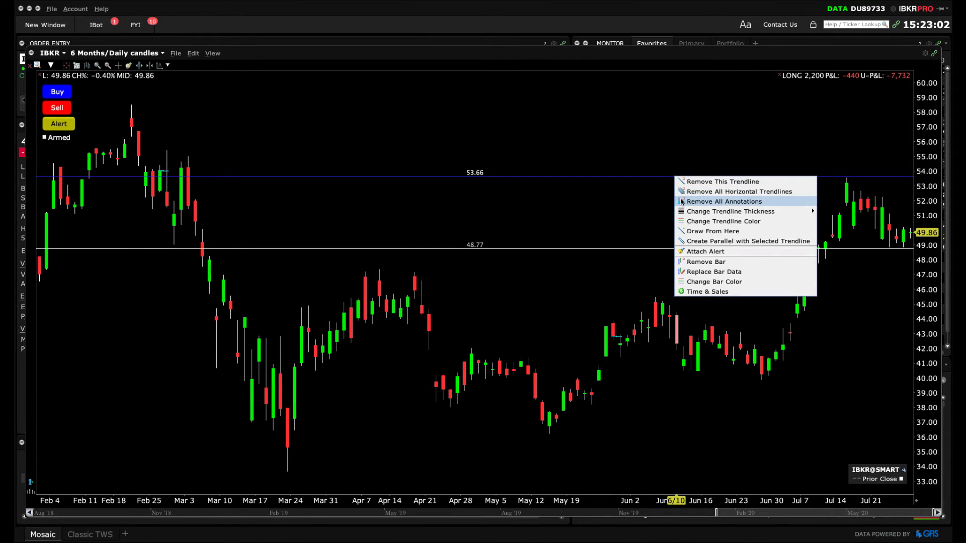
pyautogui.click(681, 201)
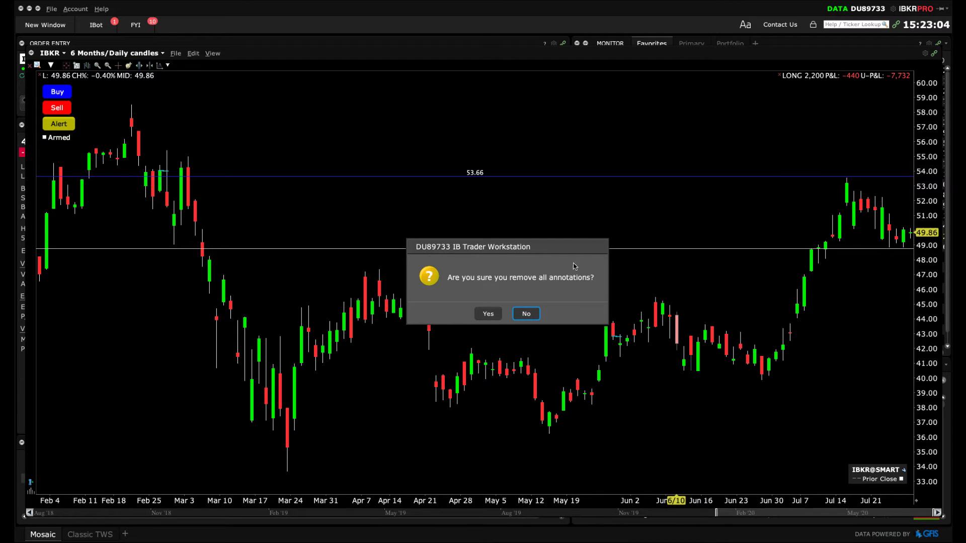
pyautogui.click(487, 314)
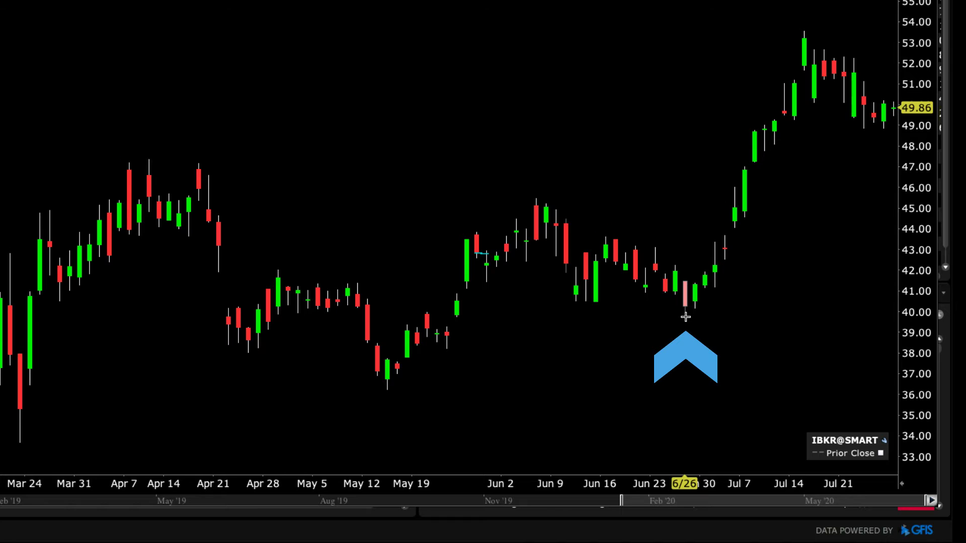
# Draw a rising trendline from the Jun 26 low and add a parallel line above the July rally
pyautogui.moveTo(686, 317)
pyautogui.mouseDown()
pyautogui.moveTo(737, 282)
pyautogui.moveTo(813, 204)
pyautogui.moveTo(855, 121)
pyautogui.moveTo(893, 126)
pyautogui.moveTo(894, 118)
pyautogui.mouseUp()
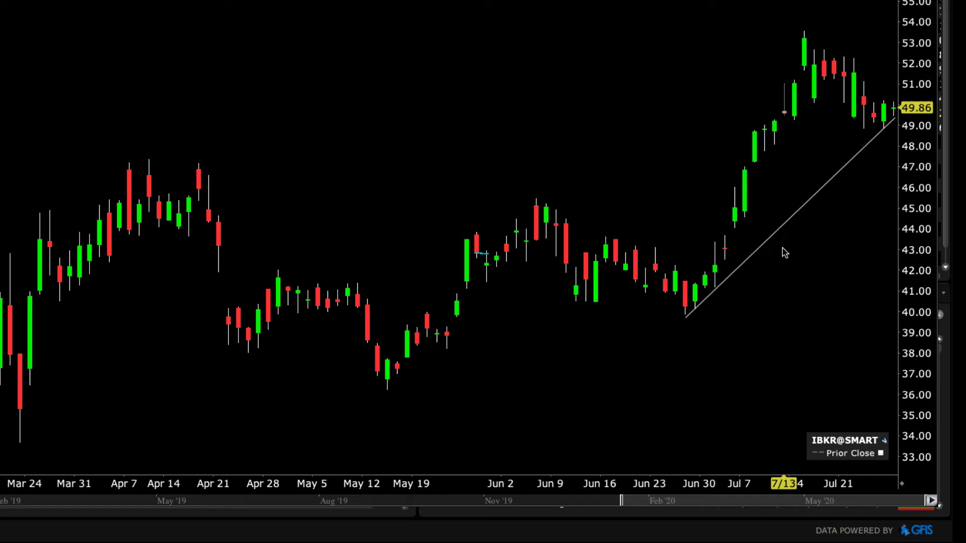
pyautogui.click(781, 230)
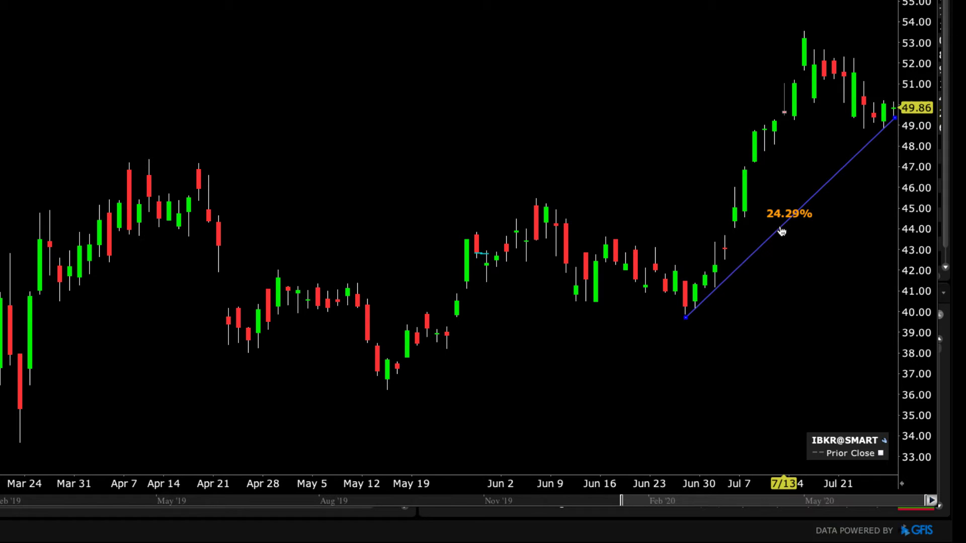
pyautogui.rightClick(781, 230)
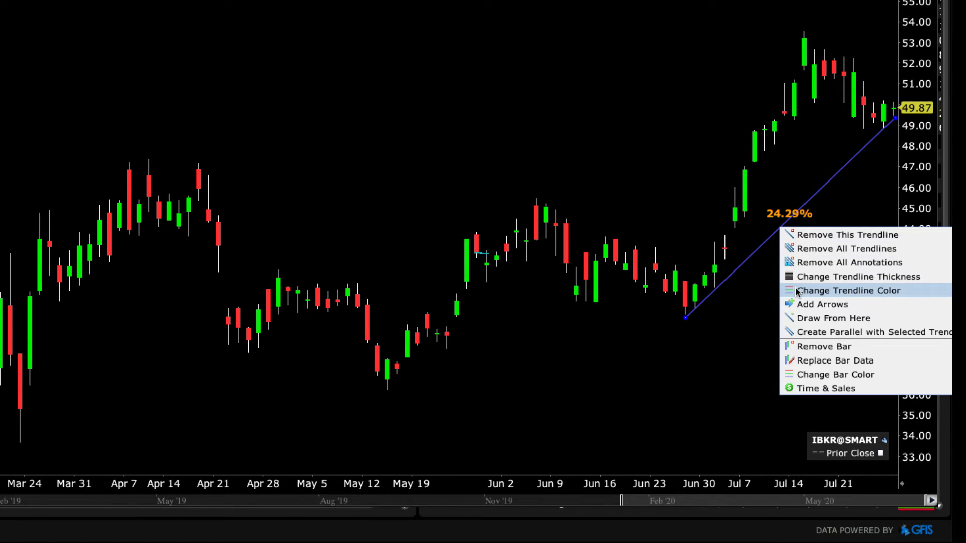
pyautogui.click(802, 330)
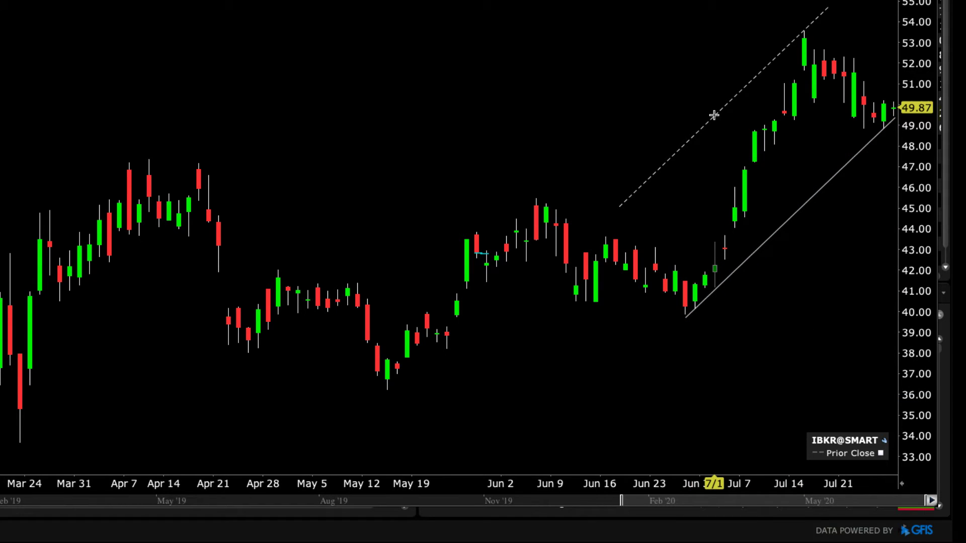
pyautogui.click(714, 116)
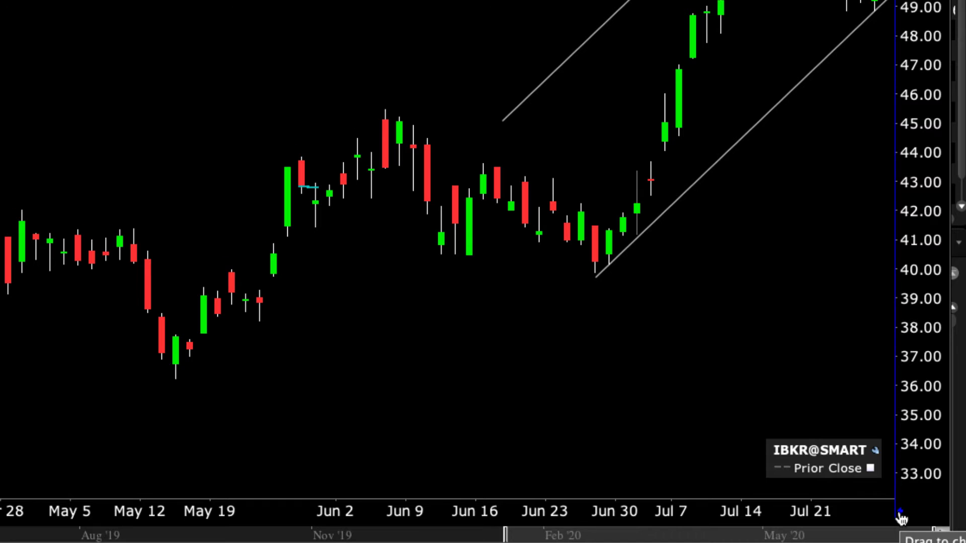
# Compress the date axis to span February through August, and open Global Configuration
pyautogui.moveTo(901, 518); pyautogui.dragTo(667, 517)
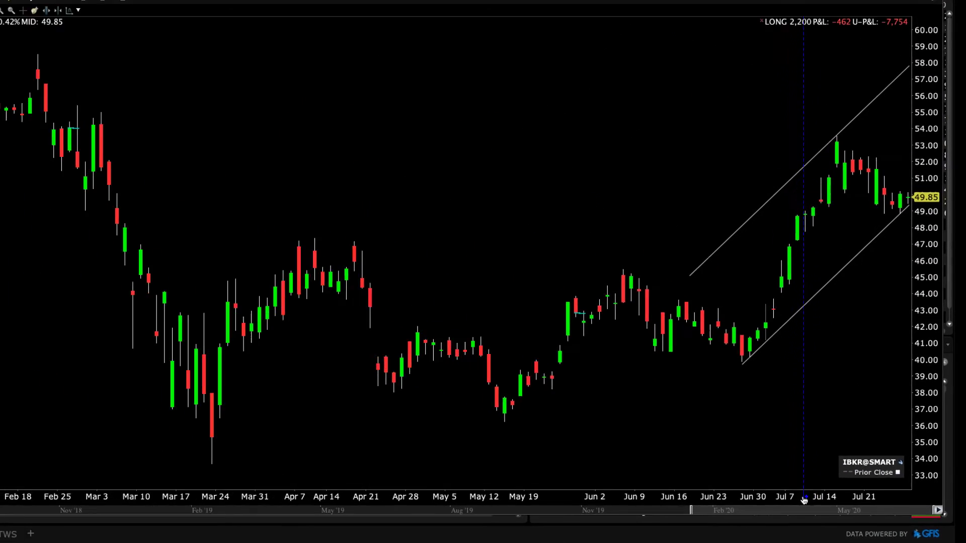
pyautogui.moveTo(800, 505); pyautogui.dragTo(789, 503)
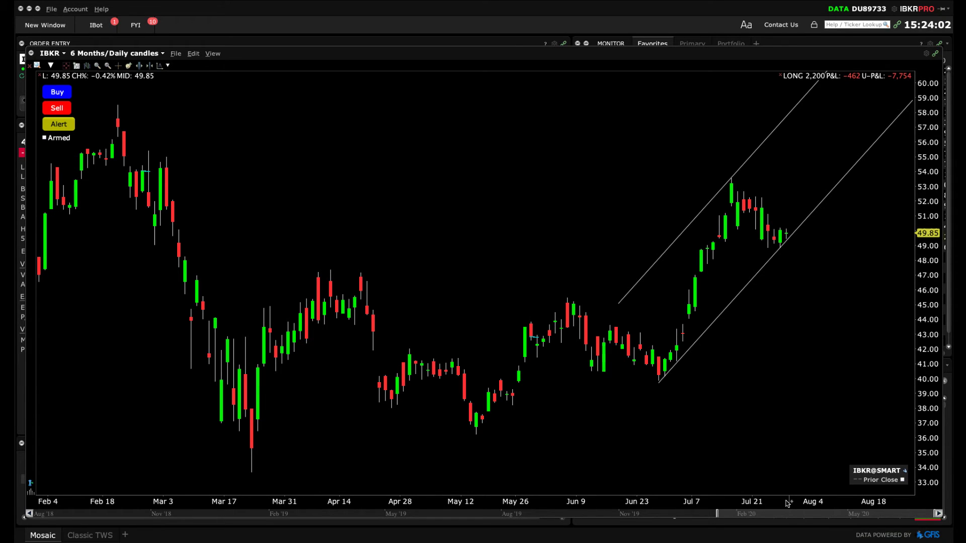
pyautogui.click(51, 8)
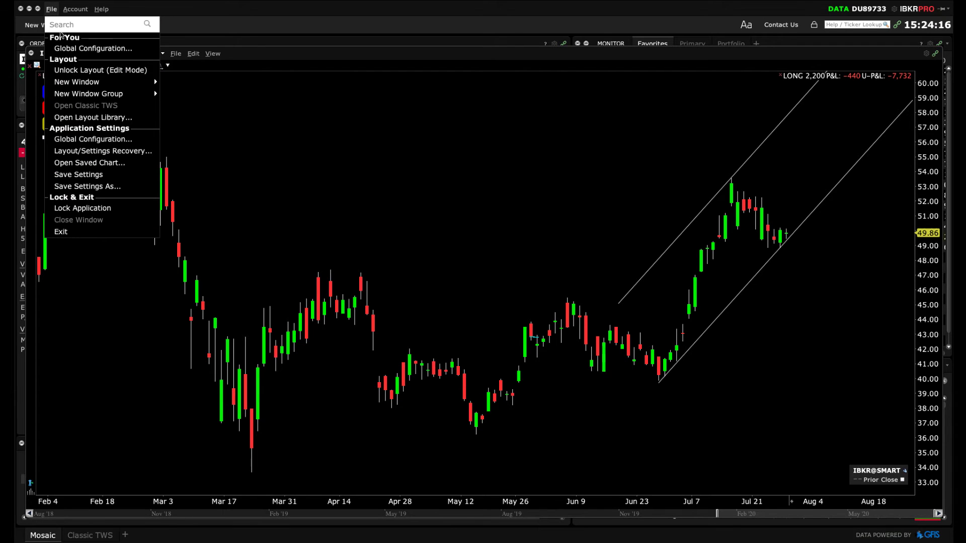
pyautogui.click(70, 139)
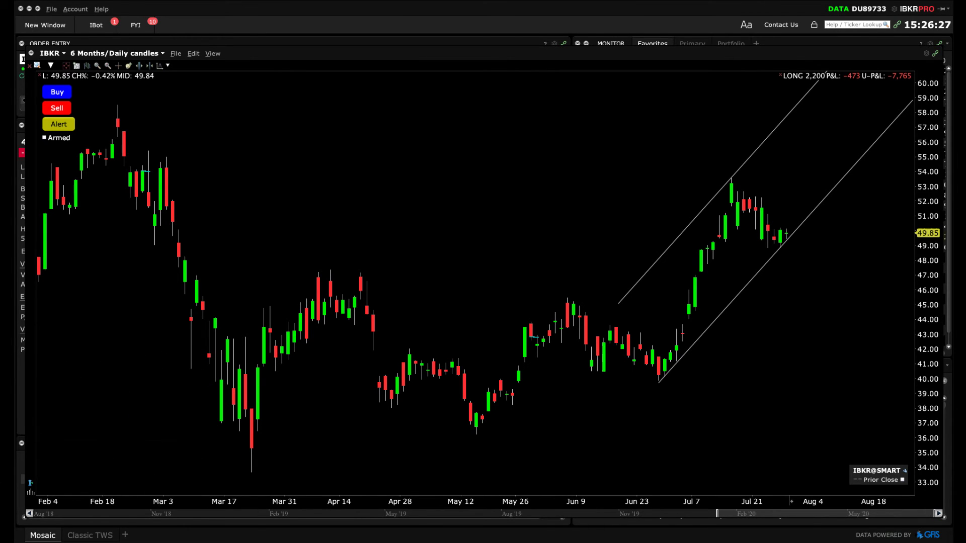
# Remove both trend channel lines and begin adding a Fibonacci line
pyautogui.rightClick(499, 234)
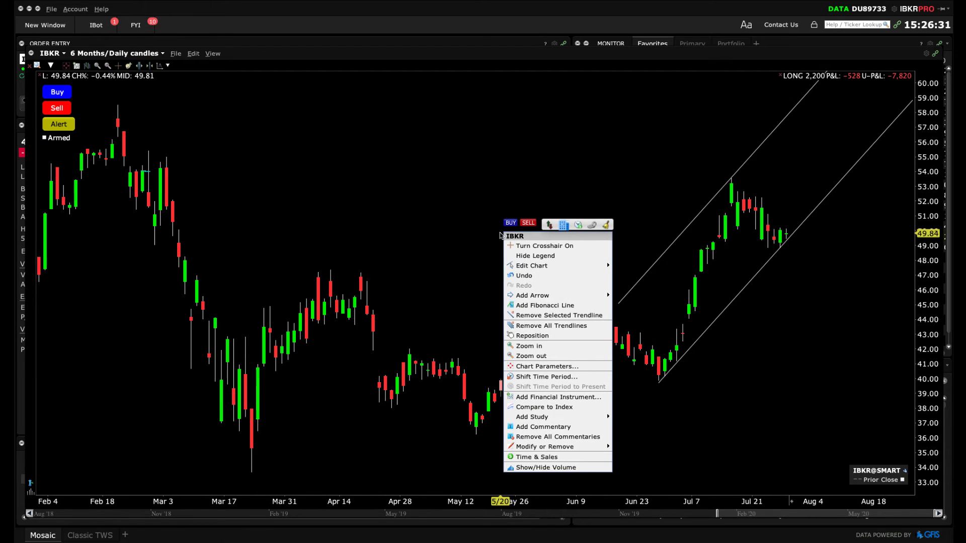
pyautogui.click(531, 328)
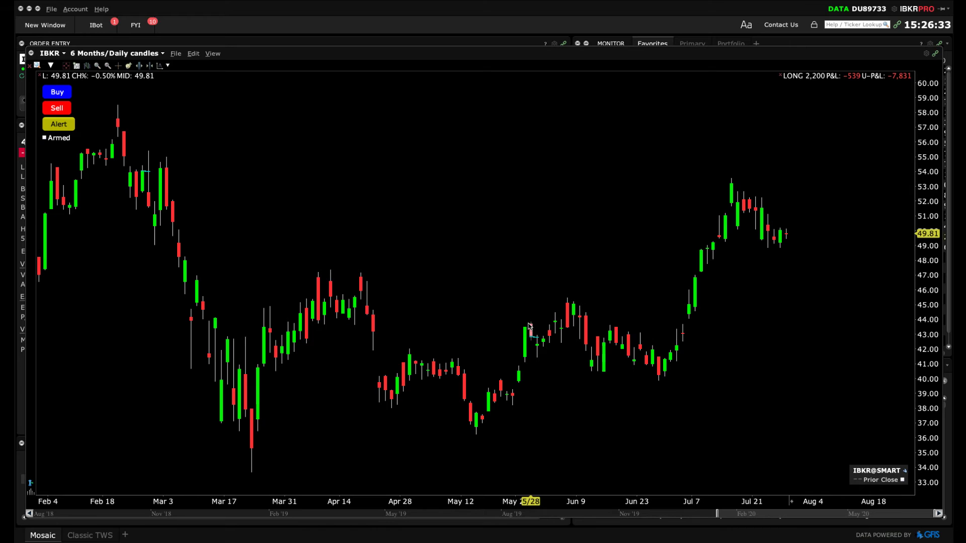
pyautogui.rightClick(398, 275)
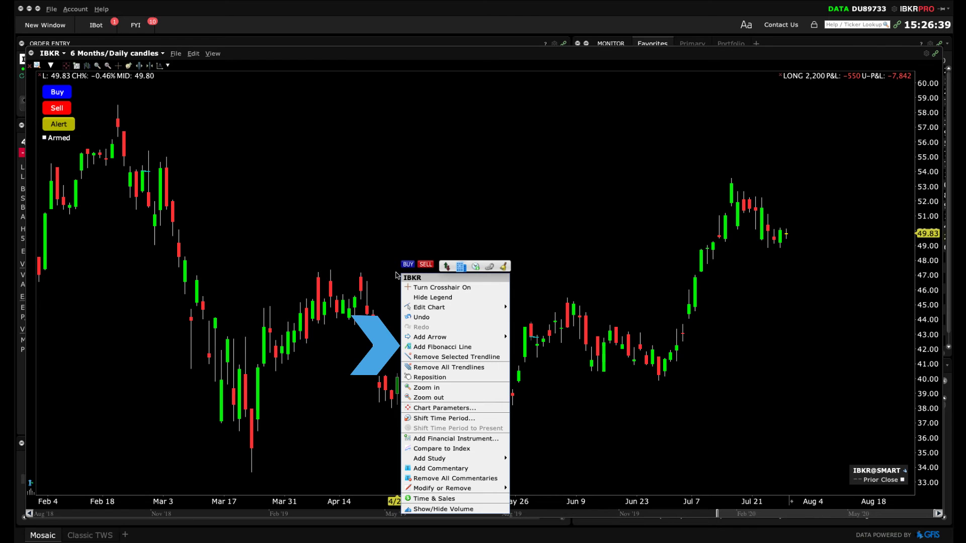
pyautogui.click(443, 347)
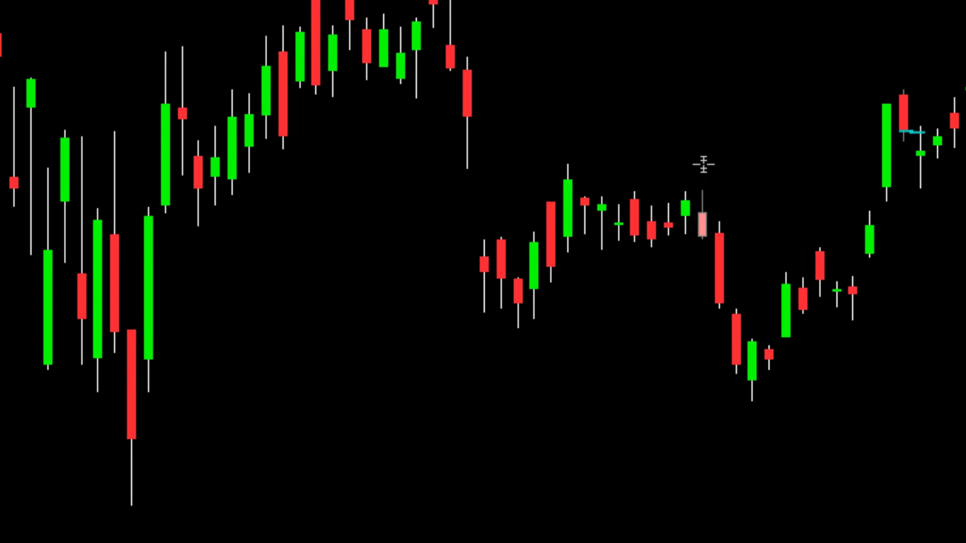
# Draw a Fibonacci retracement from the 33.60 March 24 low to the 53.76 July high, then clear it
pyautogui.rightClick(458, 252)
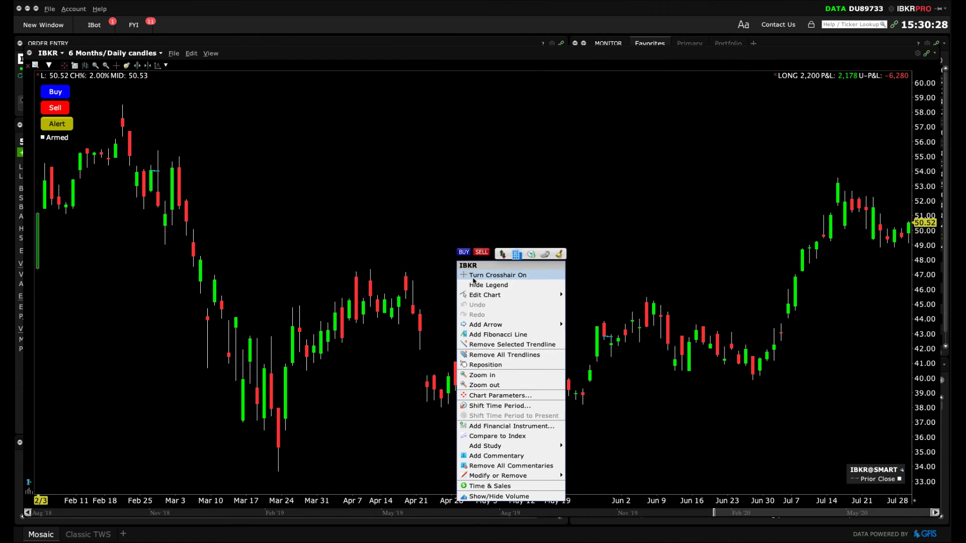
pyautogui.click(474, 325)
pyautogui.click(282, 472)
pyautogui.click(279, 471)
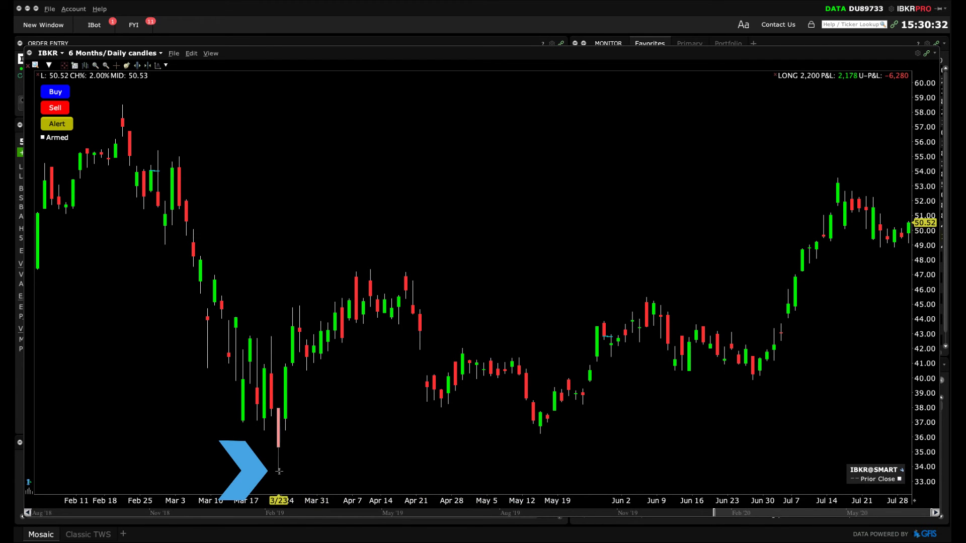
pyautogui.moveTo(280, 472)
pyautogui.mouseDown()
pyautogui.moveTo(679, 282)
pyautogui.moveTo(838, 174)
pyautogui.mouseUp()
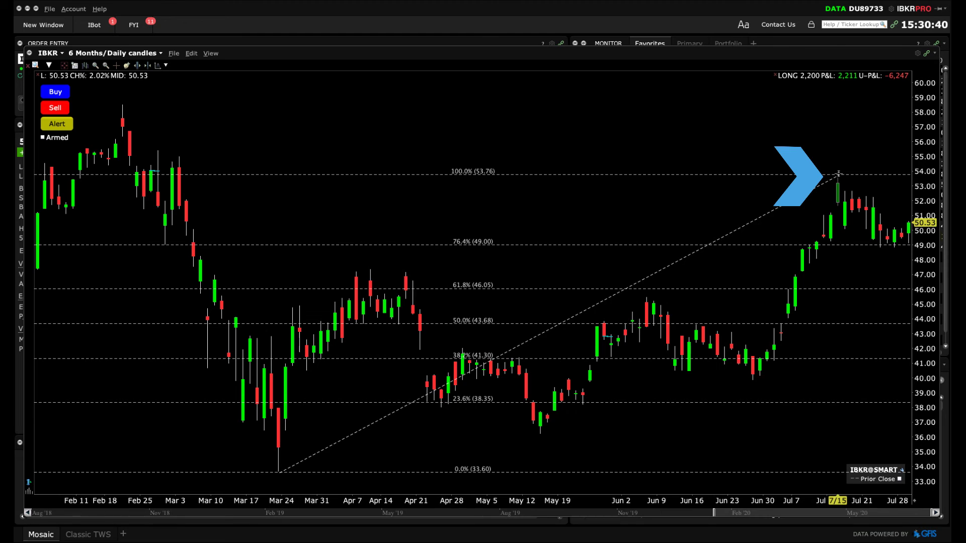
pyautogui.click(855, 186)
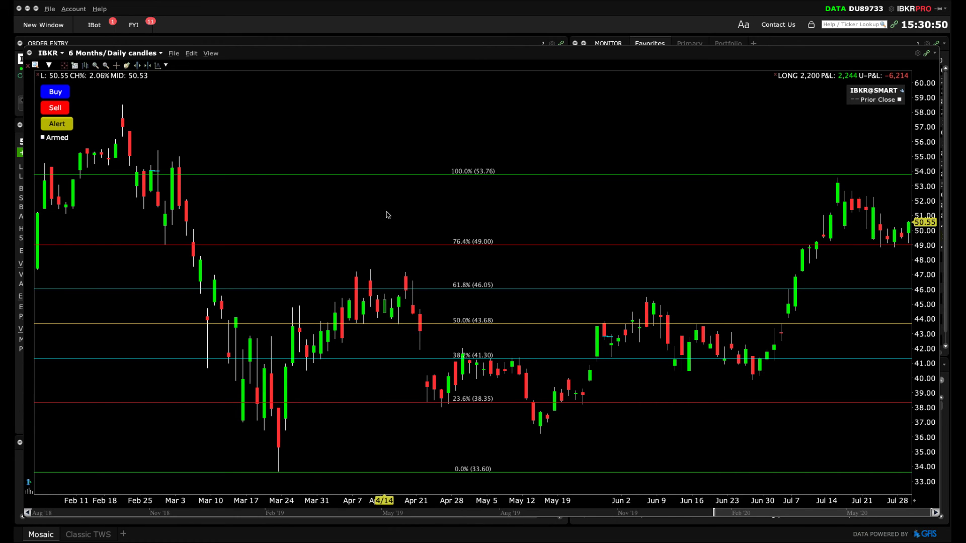
pyautogui.rightClick(387, 212)
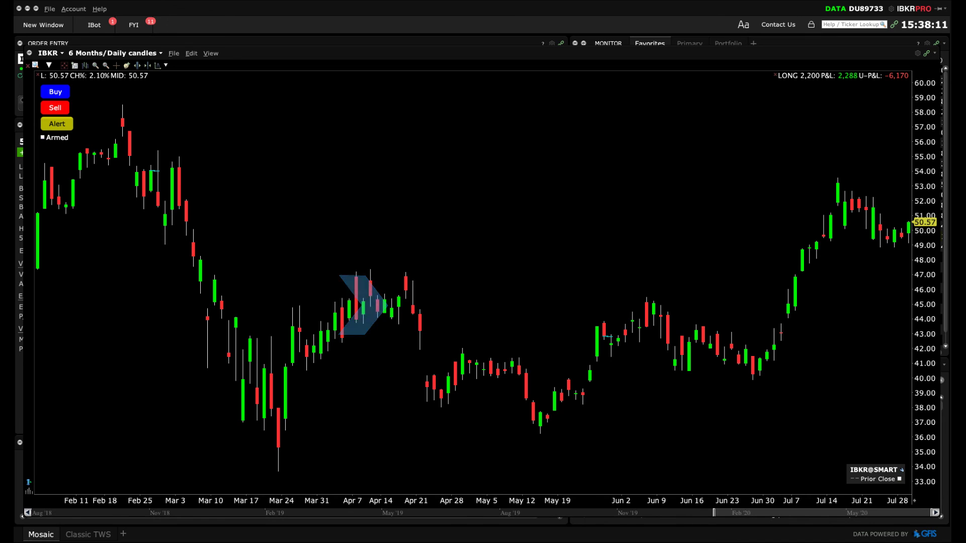
# Draw a Fibonacci retracement from the February 20 high of 58.36 down to the 33.63 March low
pyautogui.rightClick(400, 128)
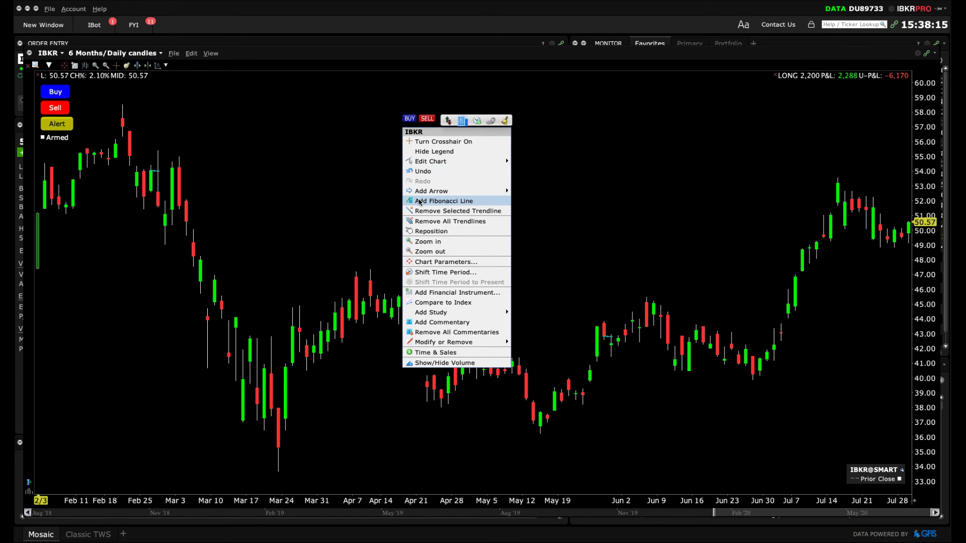
pyautogui.click(425, 201)
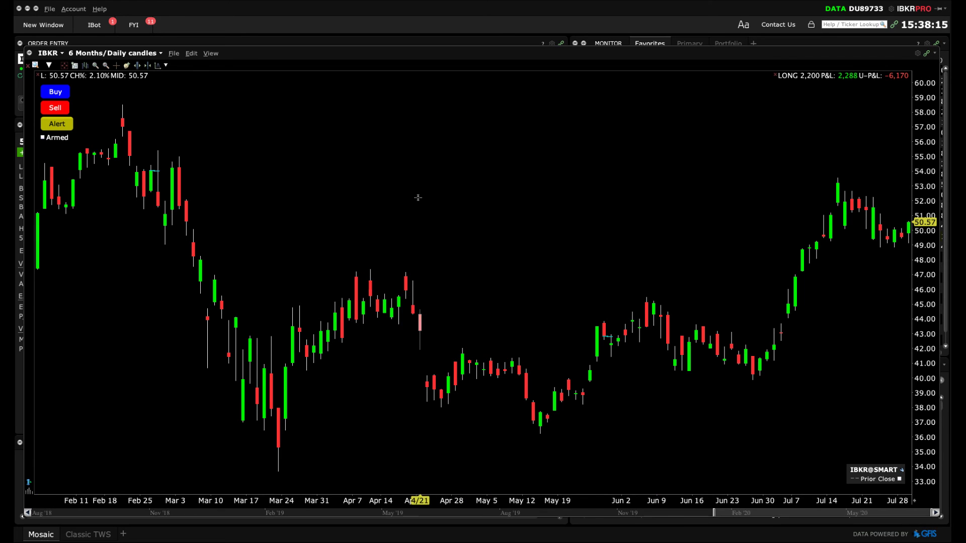
pyautogui.click(122, 106)
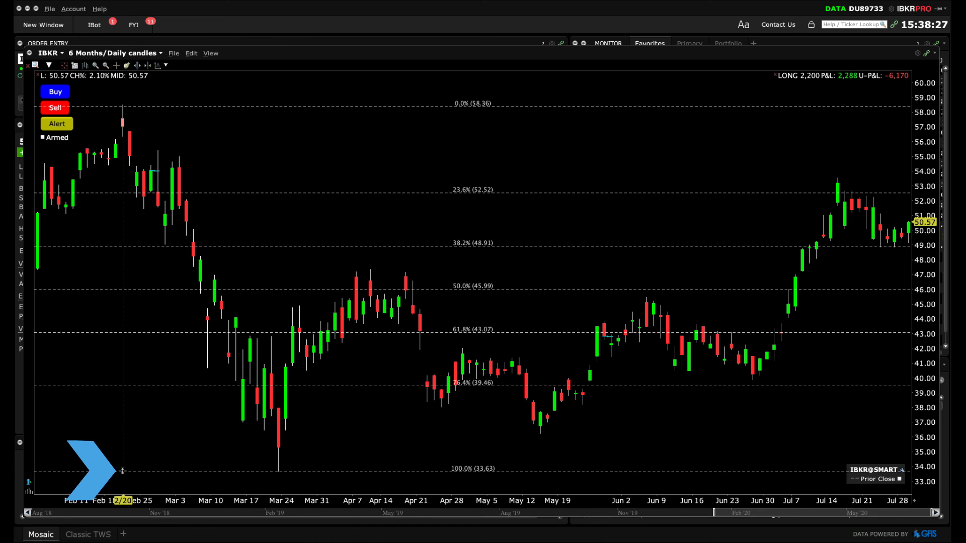
pyautogui.click(123, 473)
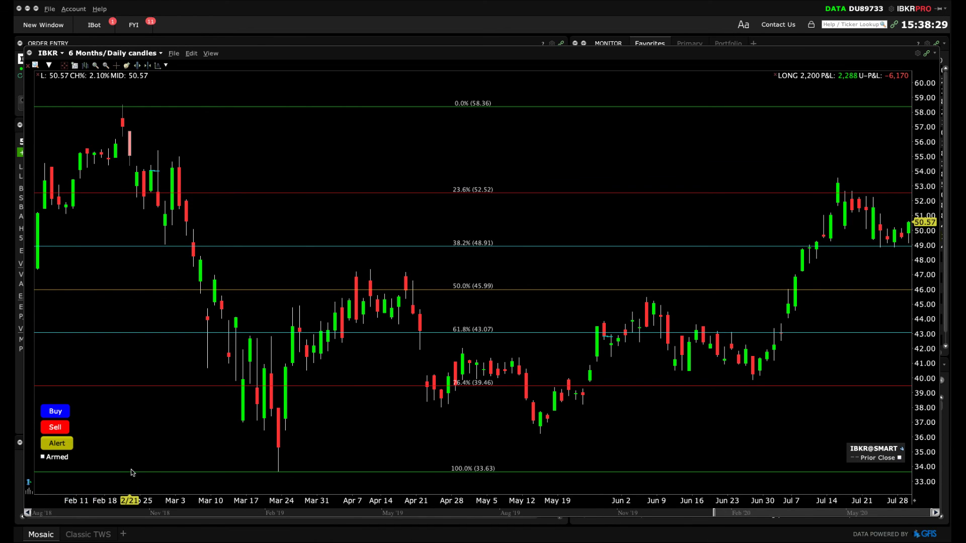